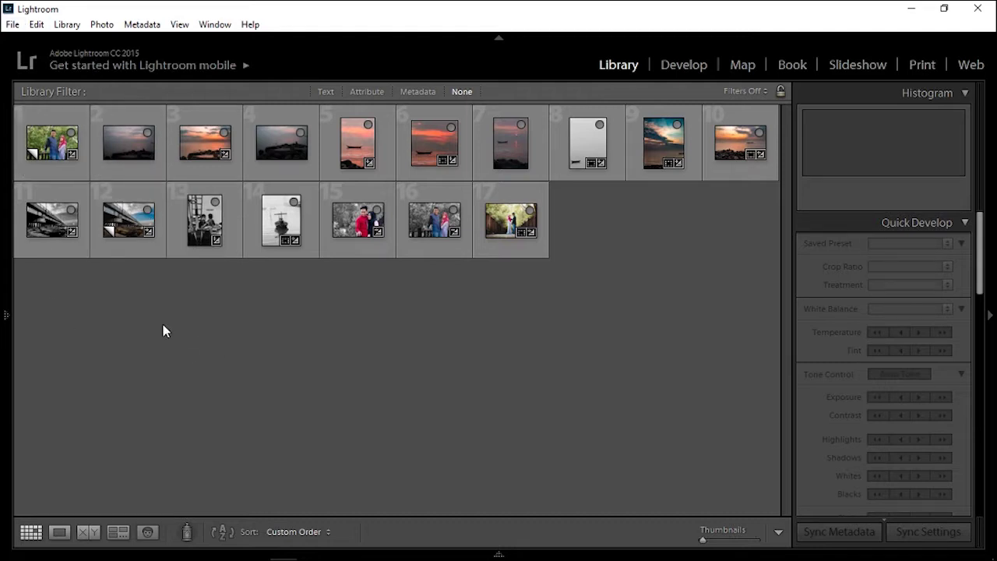
Choose File > New Catalog to open the Create Folder with New Catalog dialog.
{"action": "left_click", "coordinate": [12, 24]}
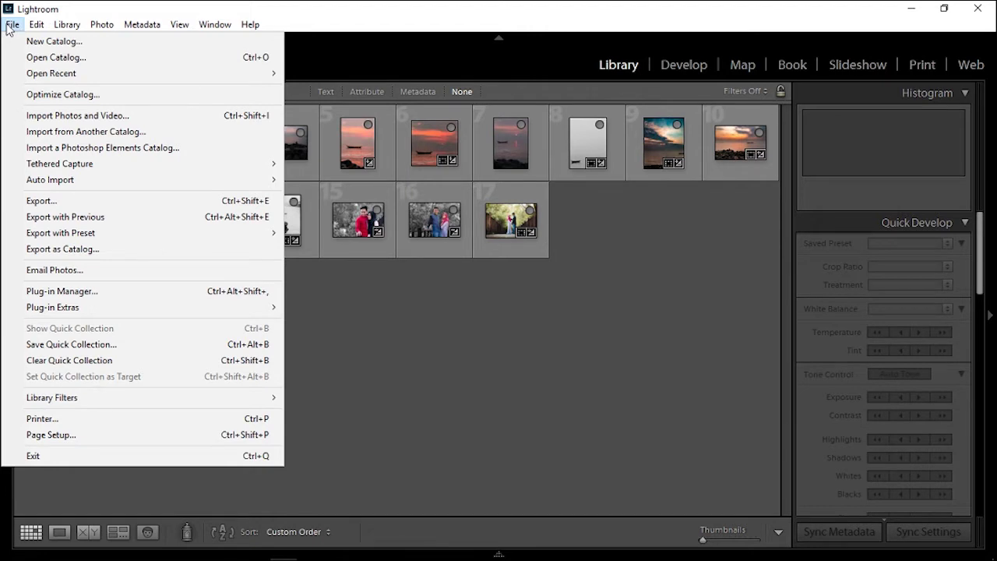
{"action": "left_click", "coordinate": [54, 43]}
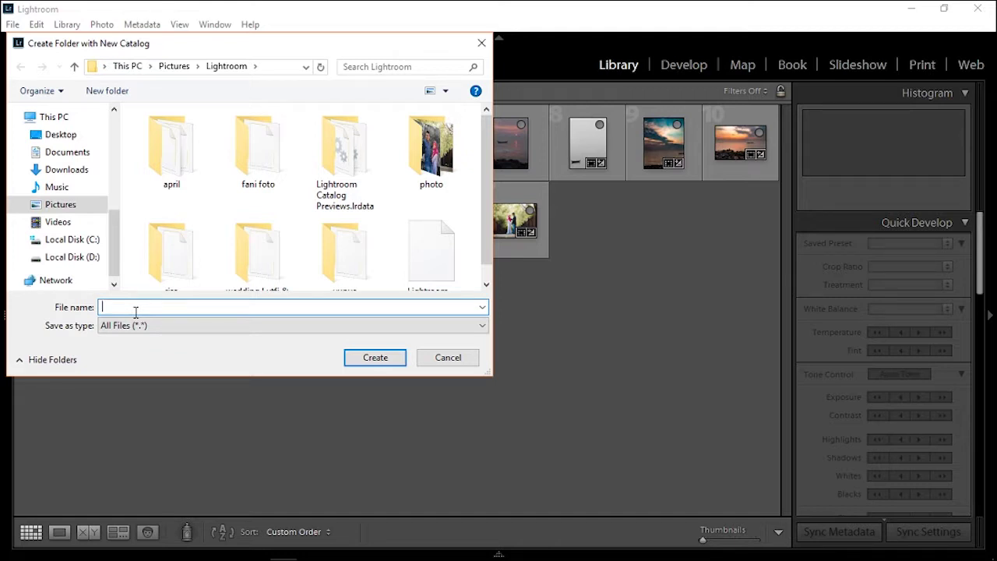
Enter 'tutorial' as the new catalog folder name.
{"action": "type", "text": "tutorial"}
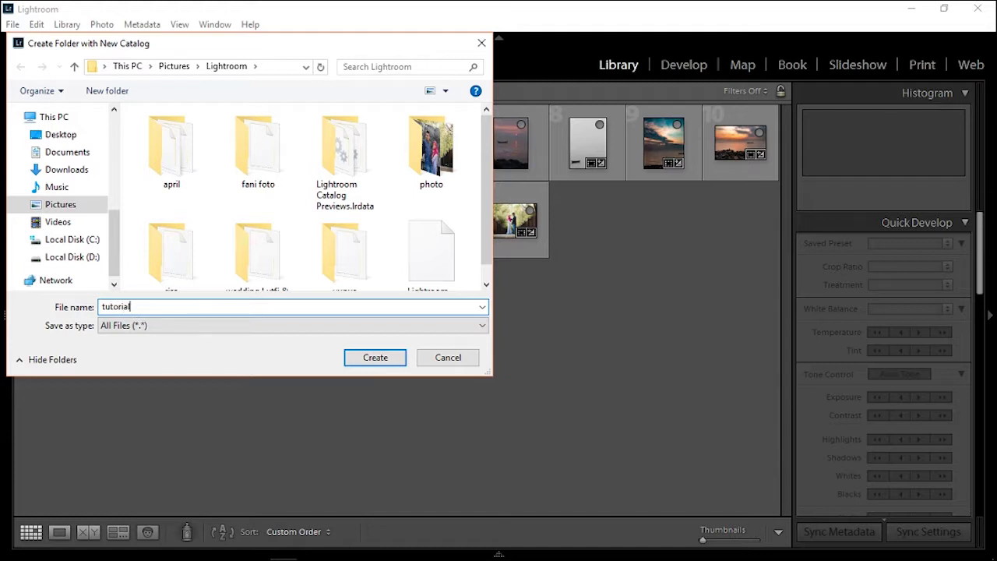